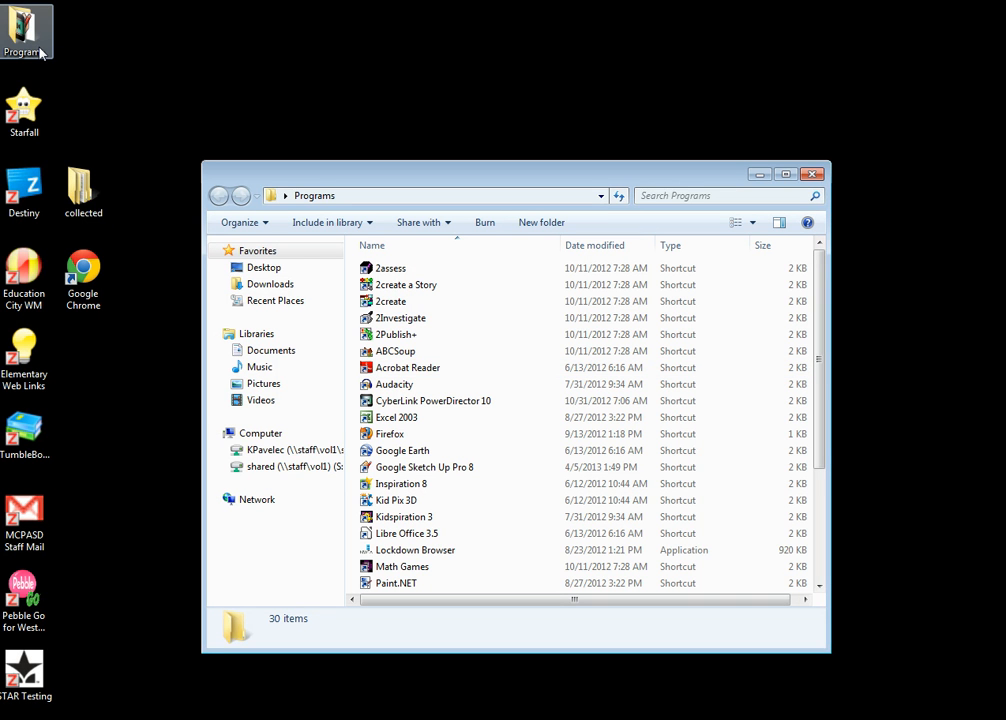
# Step: Launch 2Publish+ from the Programs folder and open a page with the Simple layout
pyautogui.click(376, 342)
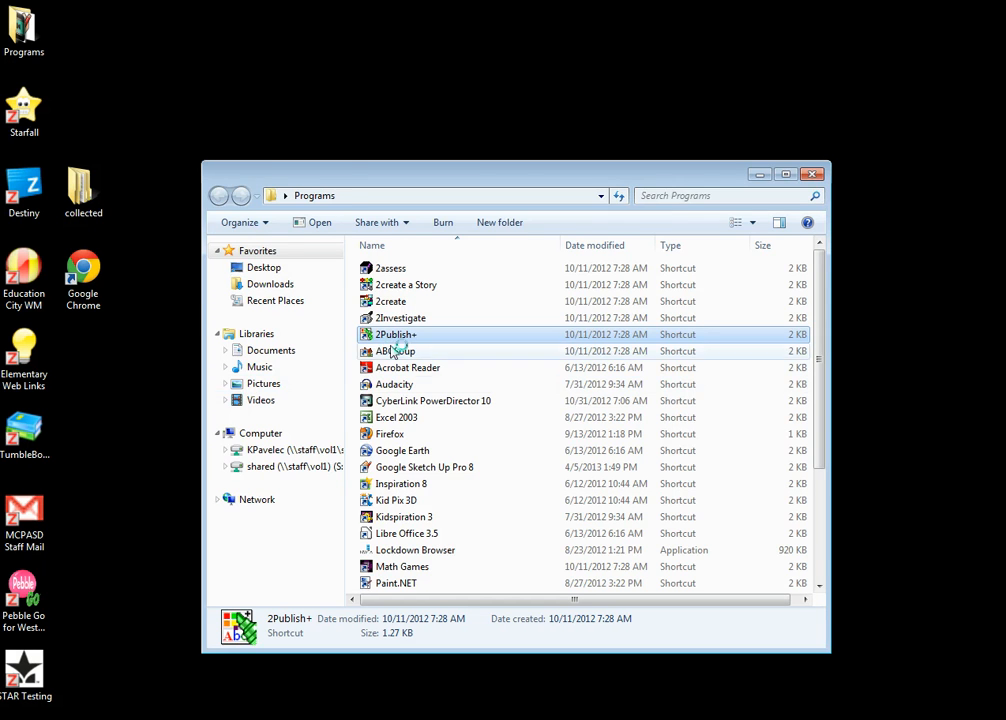
pyautogui.doubleClick(380, 340)
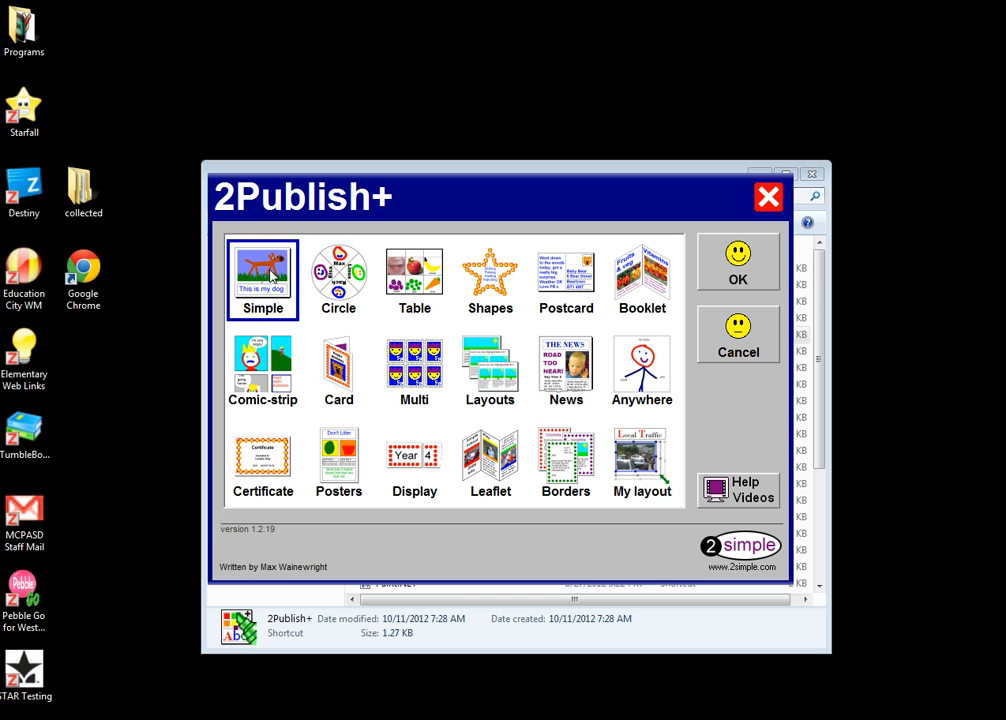
pyautogui.click(741, 268)
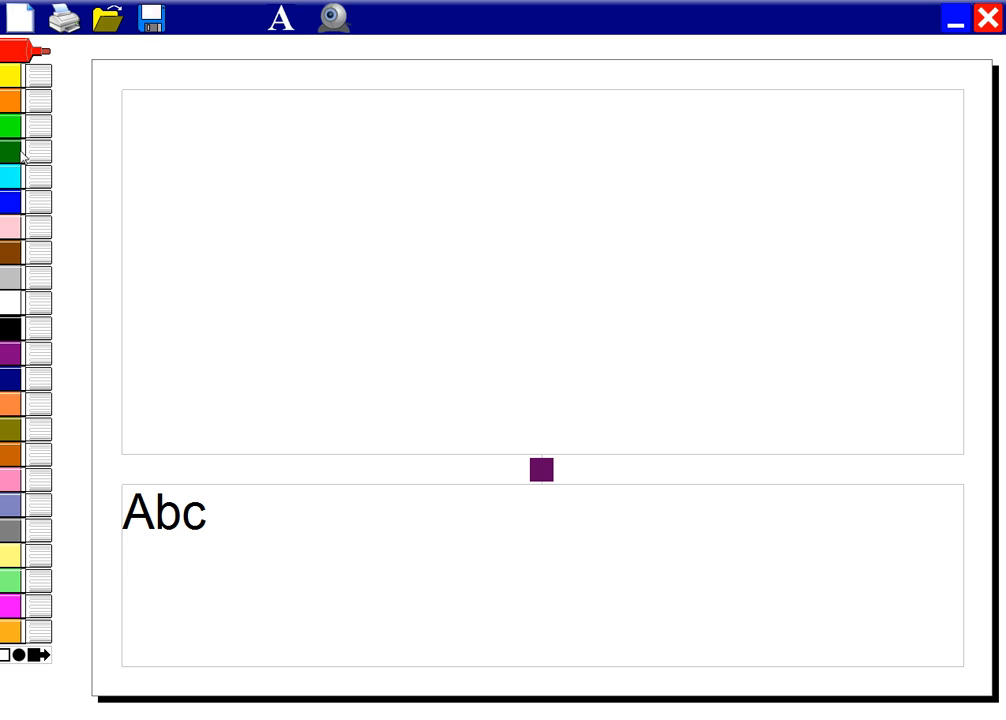
# Step: Try a freehand dark green line in the picture box, view the text font settings and undo the line
pyautogui.click(12, 151)
pyautogui.moveTo(170, 158)
pyautogui.mouseDown()
pyautogui.moveTo(298, 342)
pyautogui.moveTo(358, 220)
pyautogui.moveTo(462, 320)
pyautogui.moveTo(505, 224)
pyautogui.moveTo(309, 178)
pyautogui.mouseUp()
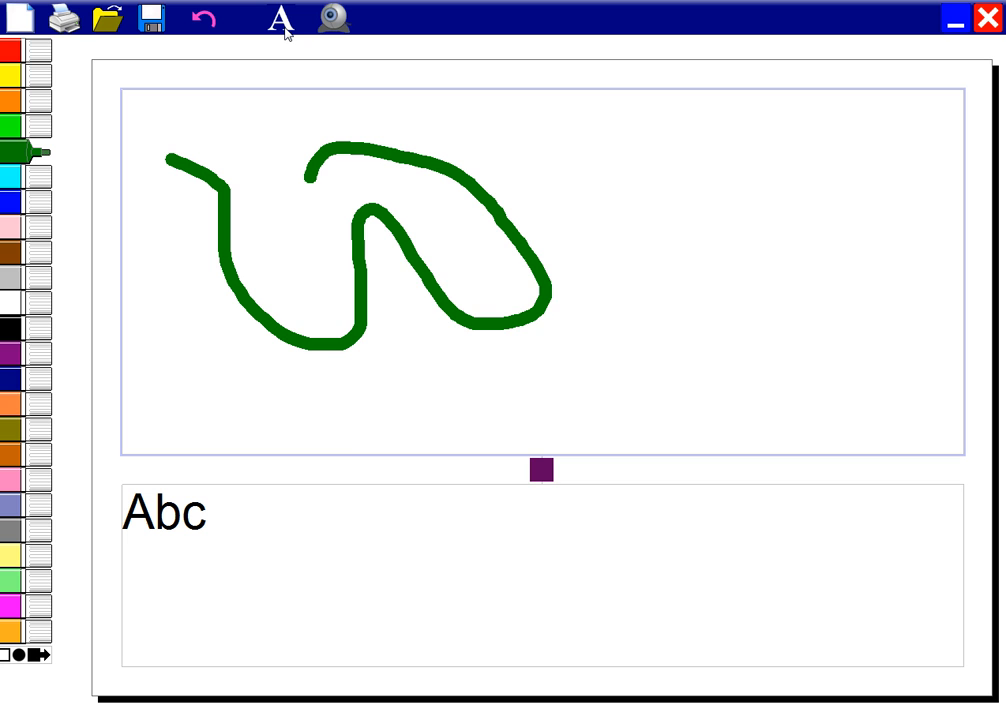
pyautogui.click(285, 29)
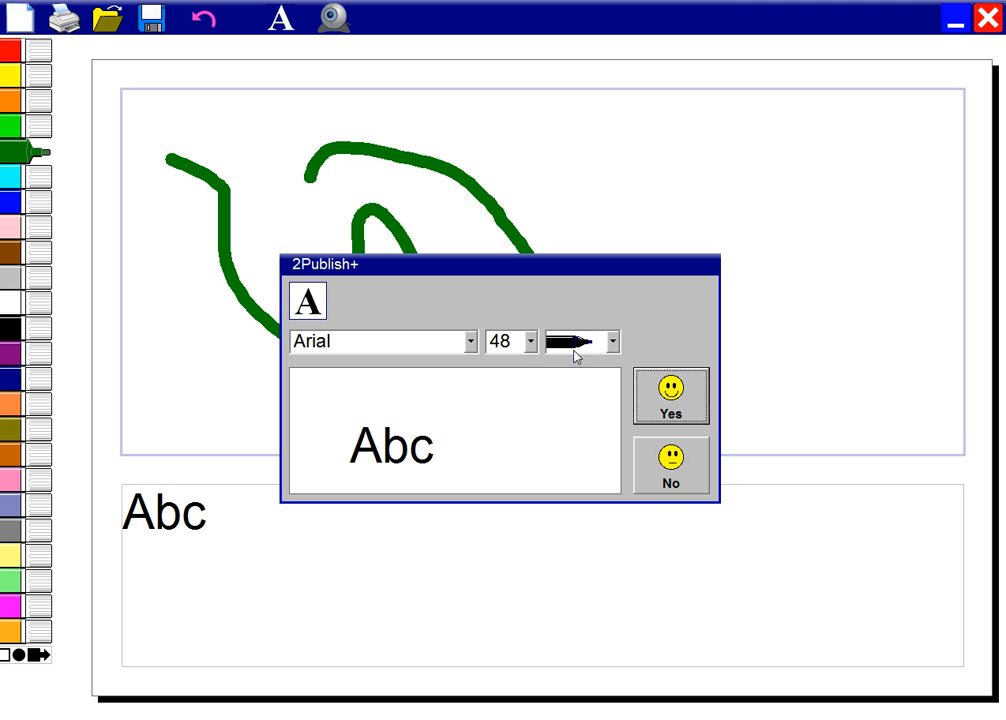
pyautogui.click(654, 447)
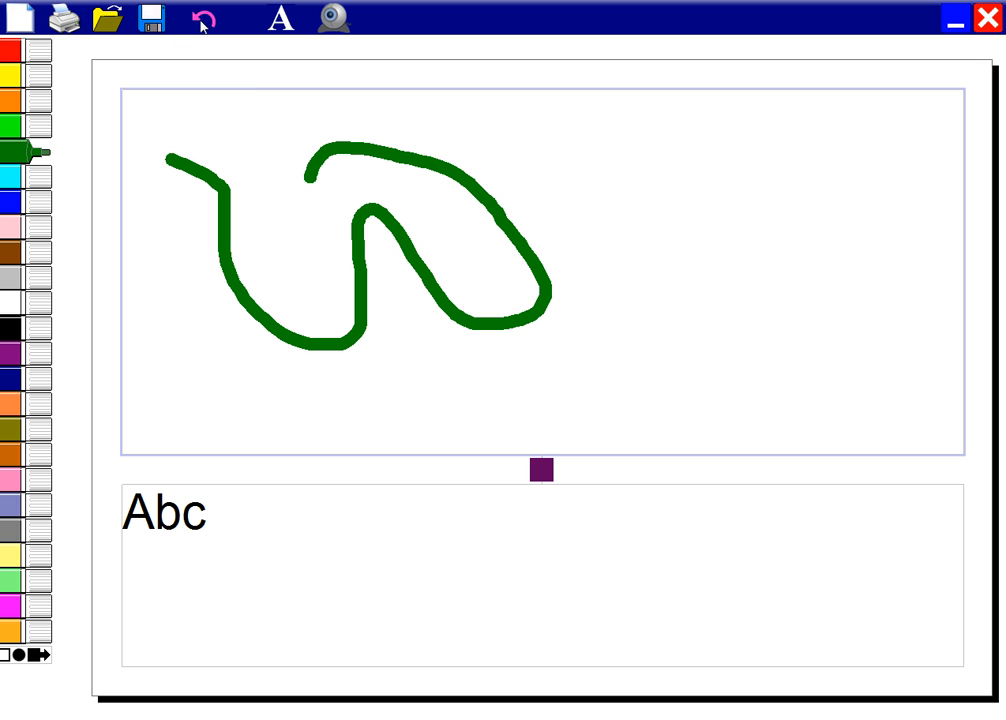
pyautogui.click(203, 22)
pyautogui.click(203, 22)
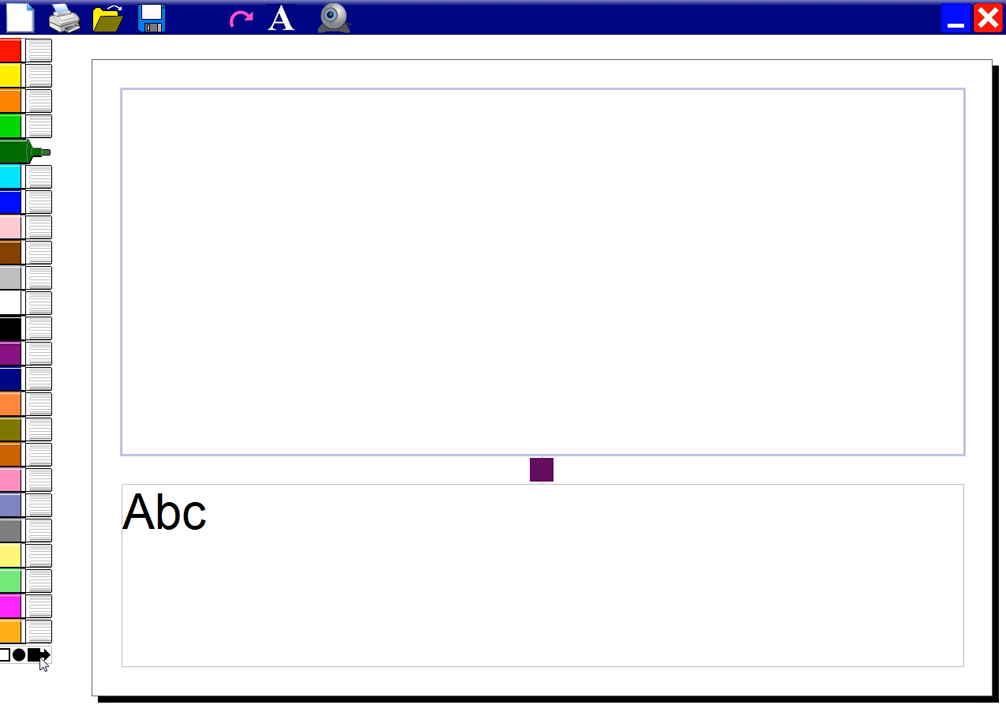
# Step: Switch to the full set of painting tools and draw a light blue flower outline with a thin brush in the picture box
pyautogui.click(42, 657)
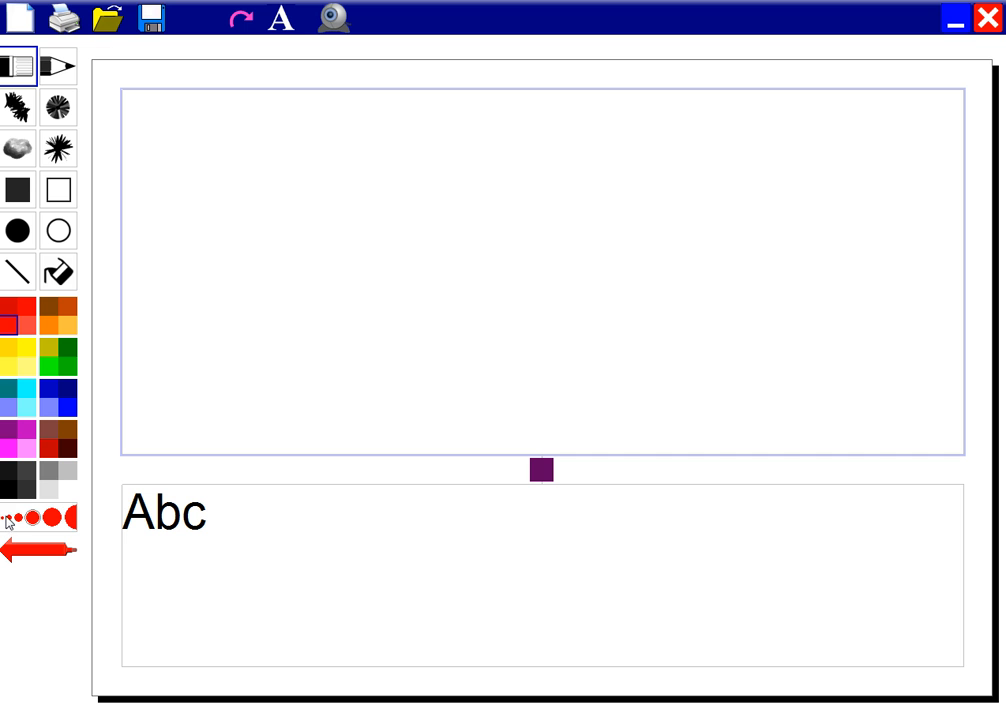
pyautogui.click(10, 519)
pyautogui.click(9, 407)
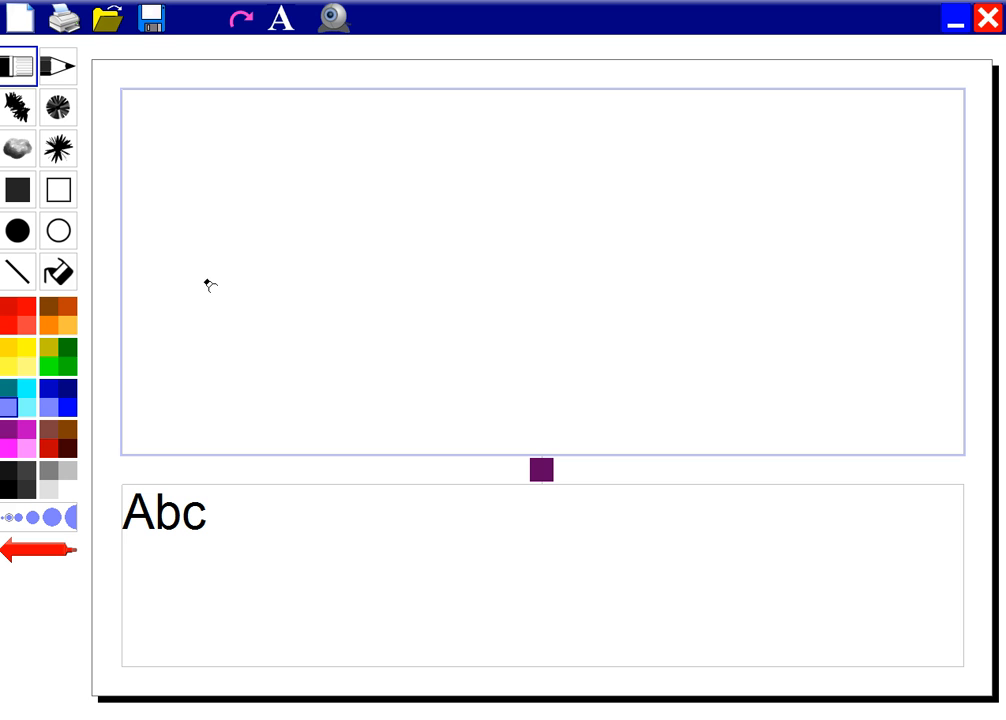
pyautogui.moveTo(245, 261)
pyautogui.mouseDown()
pyautogui.moveTo(230, 322)
pyautogui.moveTo(268, 281)
pyautogui.moveTo(286, 298)
pyautogui.moveTo(290, 284)
pyautogui.moveTo(360, 320)
pyautogui.moveTo(331, 272)
pyautogui.moveTo(333, 253)
pyautogui.moveTo(349, 258)
pyautogui.moveTo(281, 222)
pyautogui.moveTo(253, 172)
pyautogui.moveTo(243, 182)
pyautogui.moveTo(249, 265)
pyautogui.mouseUp()
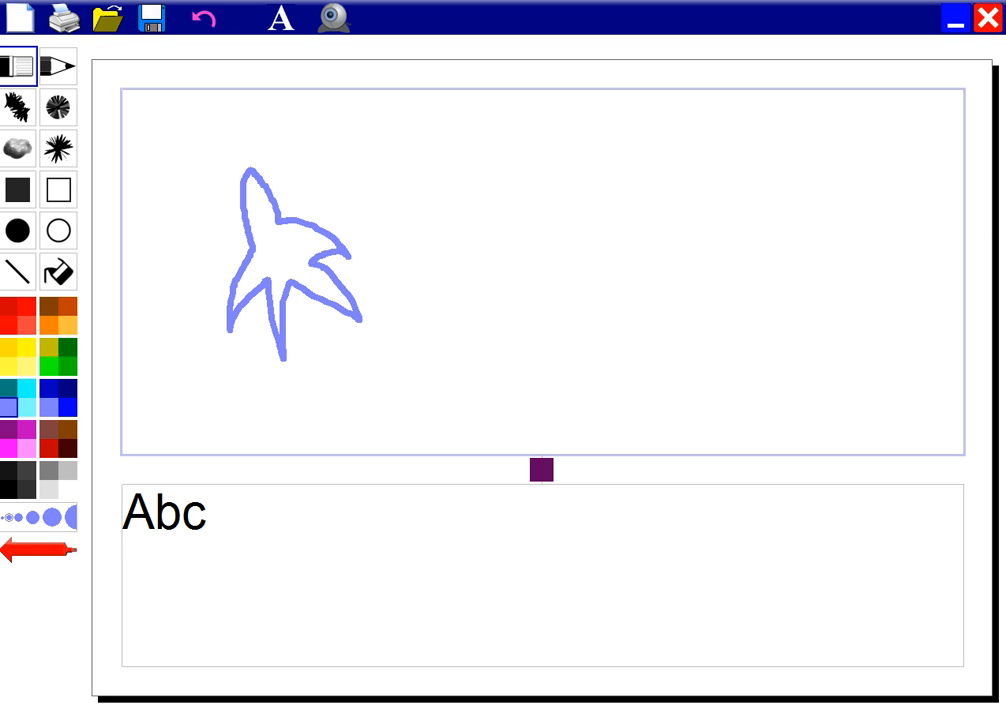
# Step: Stamp a small yellow centre in the middle of the flower with the round textured brush
pyautogui.click(30, 344)
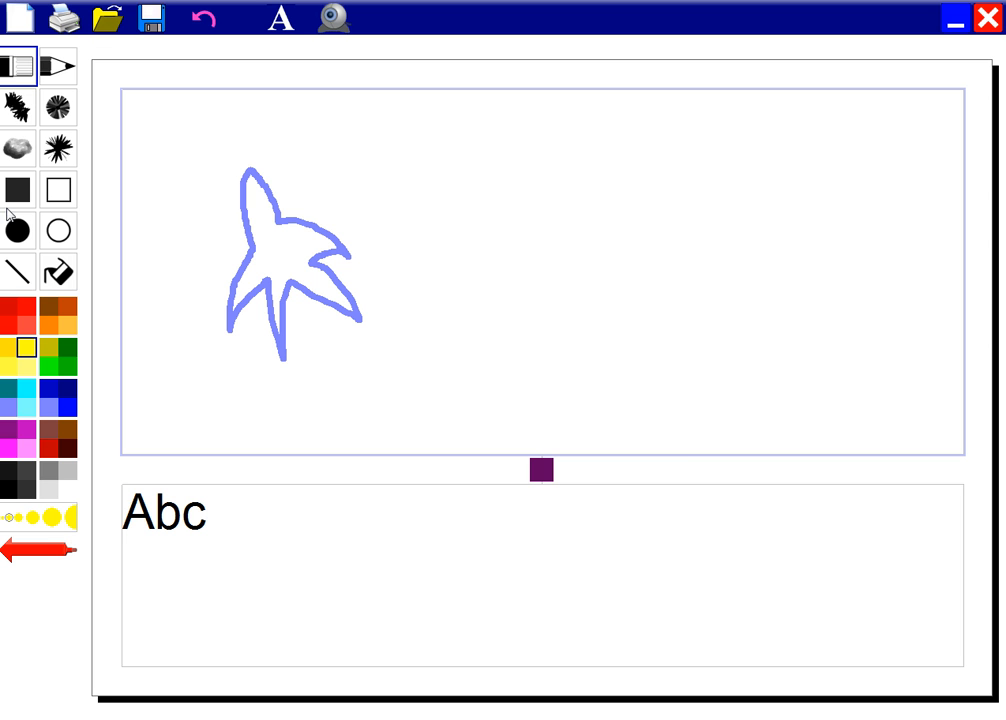
pyautogui.click(63, 113)
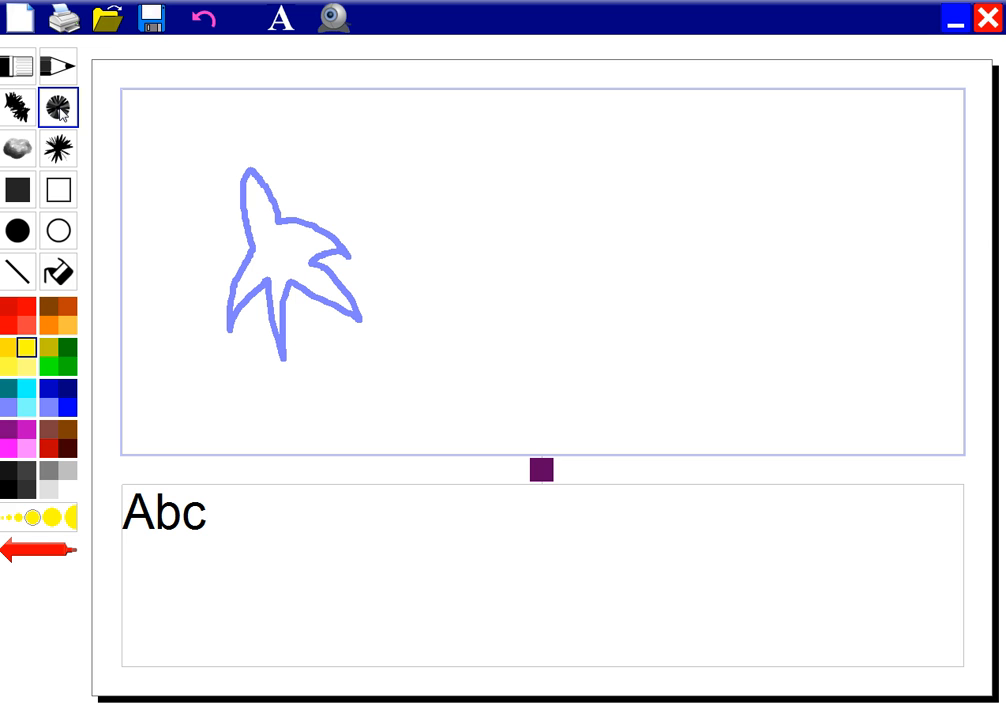
pyautogui.click(18, 517)
pyautogui.click(281, 257)
# Step: Fill the inside of the flower outline with the same light blue
pyautogui.click(12, 409)
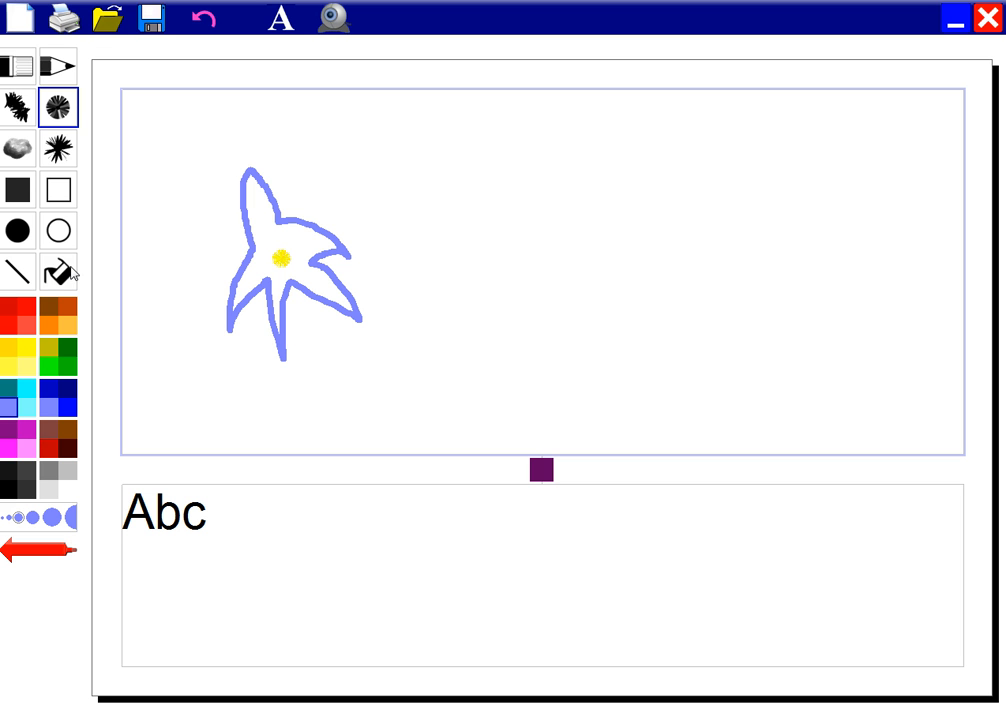
pyautogui.click(62, 272)
pyautogui.click(250, 277)
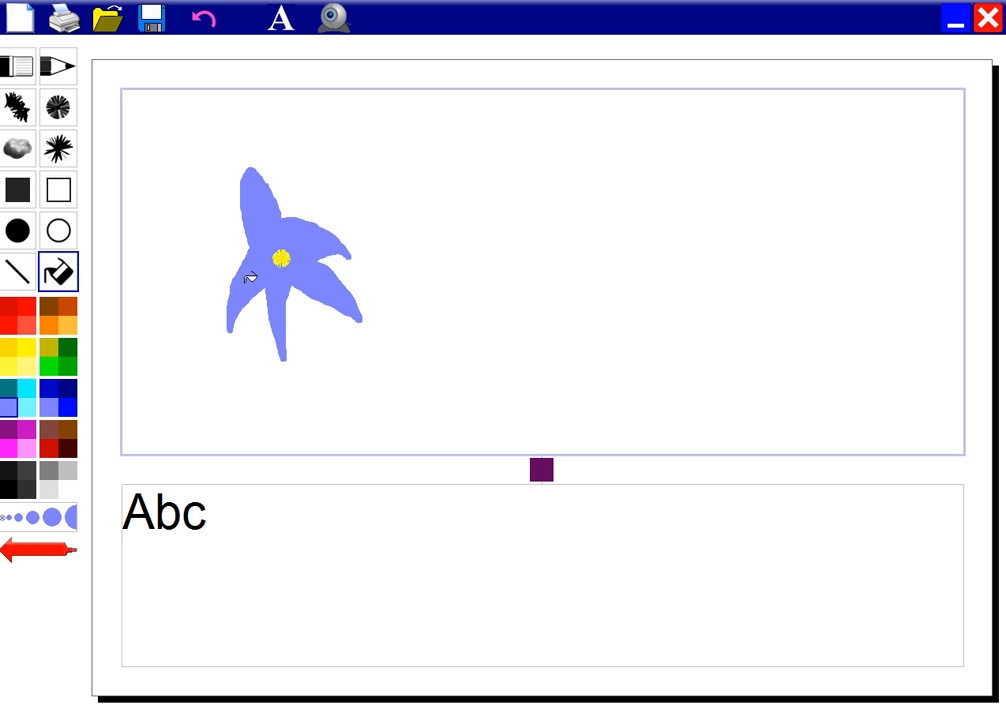
# Step: Draw a thin dark green stem with the pencil from the flower down to the lower edge of the picture box
pyautogui.click(67, 349)
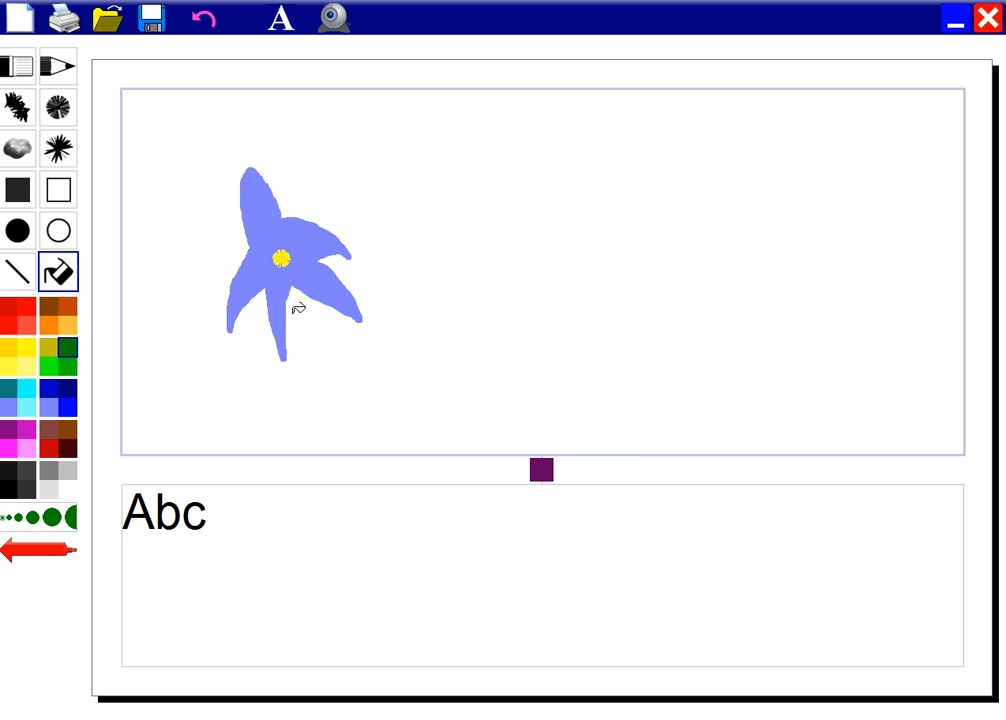
pyautogui.click(50, 68)
pyautogui.moveTo(293, 287); pyautogui.dragTo(323, 451)
# Step: Try painting thick dark green leaves on both sides of the stem and undo them
pyautogui.click(22, 62)
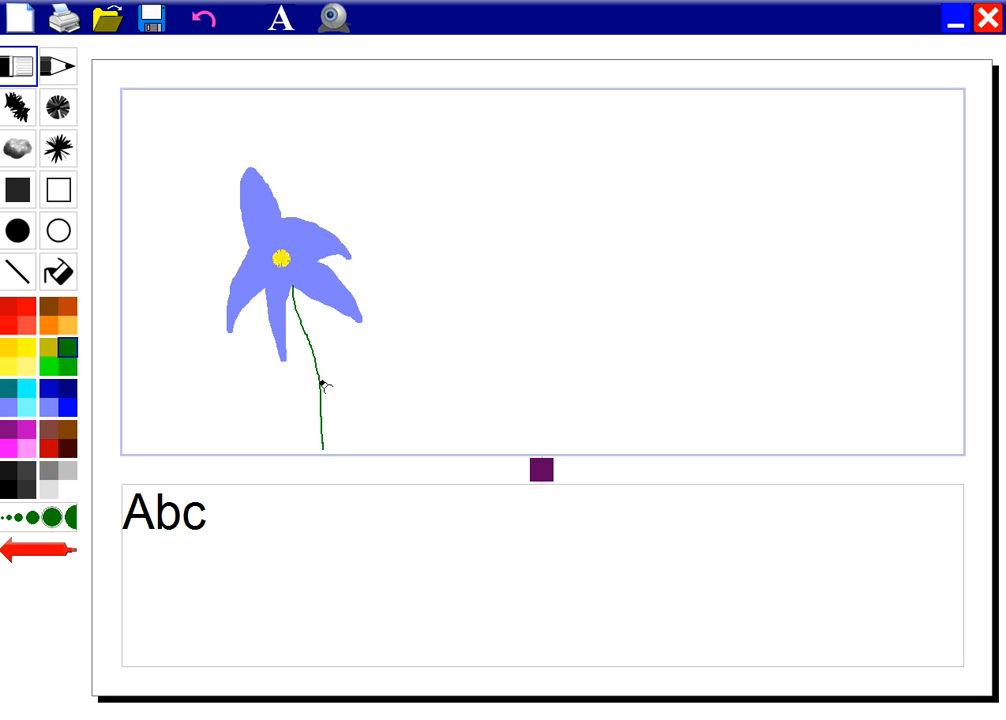
pyautogui.moveTo(323, 384)
pyautogui.mouseDown()
pyautogui.moveTo(340, 345)
pyautogui.moveTo(346, 372)
pyautogui.moveTo(330, 400)
pyautogui.moveTo(339, 366)
pyautogui.moveTo(285, 366)
pyautogui.moveTo(264, 338)
pyautogui.moveTo(268, 384)
pyautogui.moveTo(316, 394)
pyautogui.moveTo(314, 378)
pyautogui.moveTo(280, 380)
pyautogui.mouseUp()
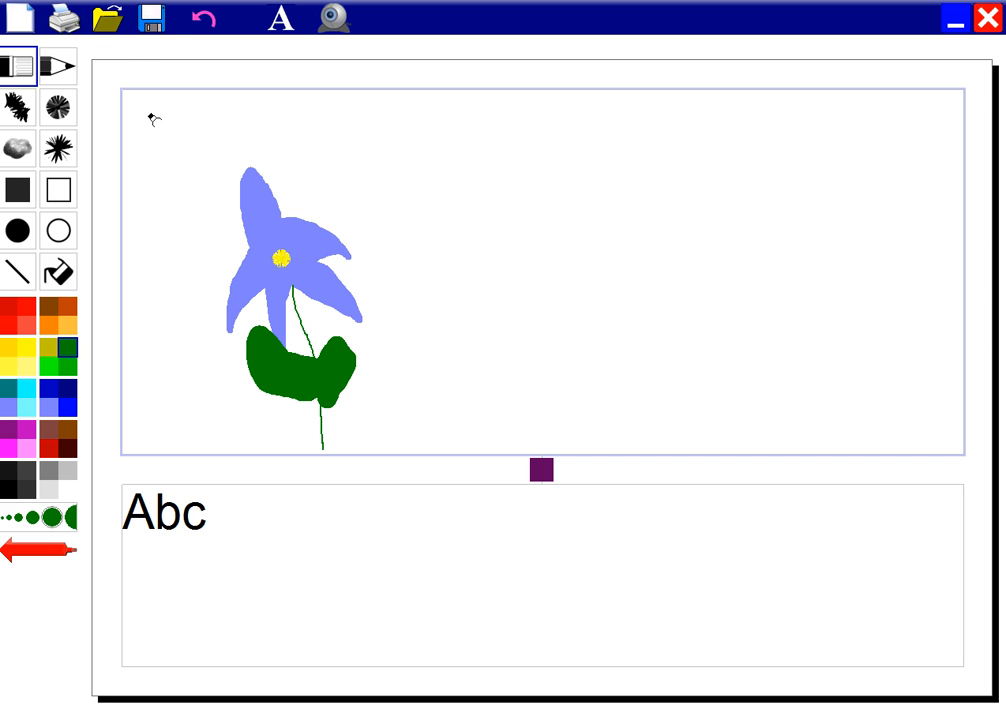
pyautogui.click(194, 18)
pyautogui.click(194, 18)
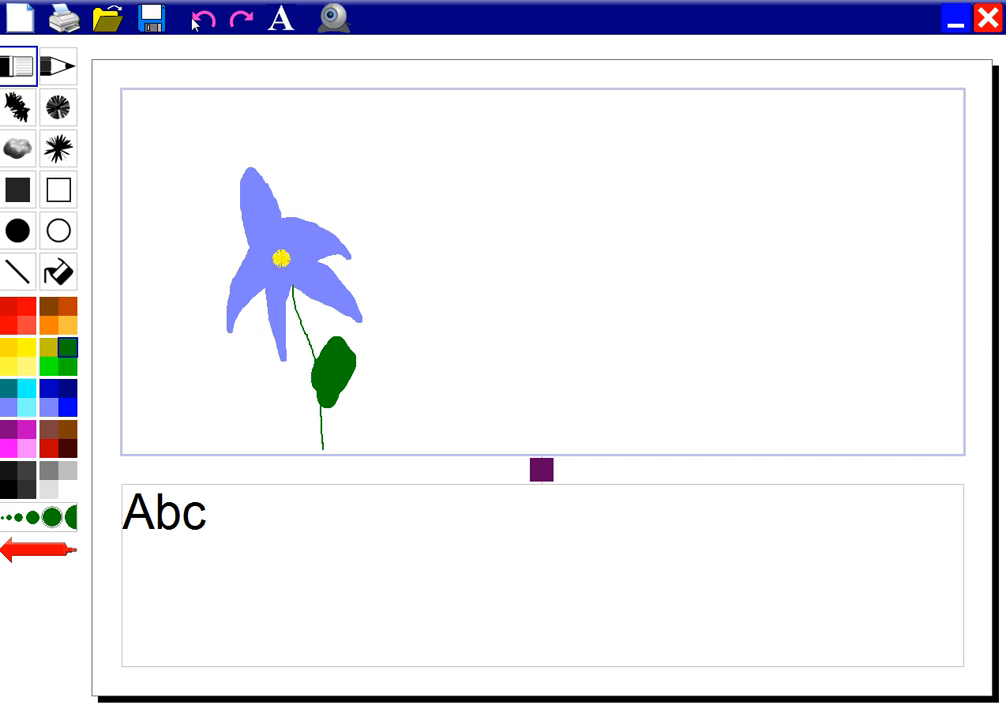
pyautogui.click(194, 18)
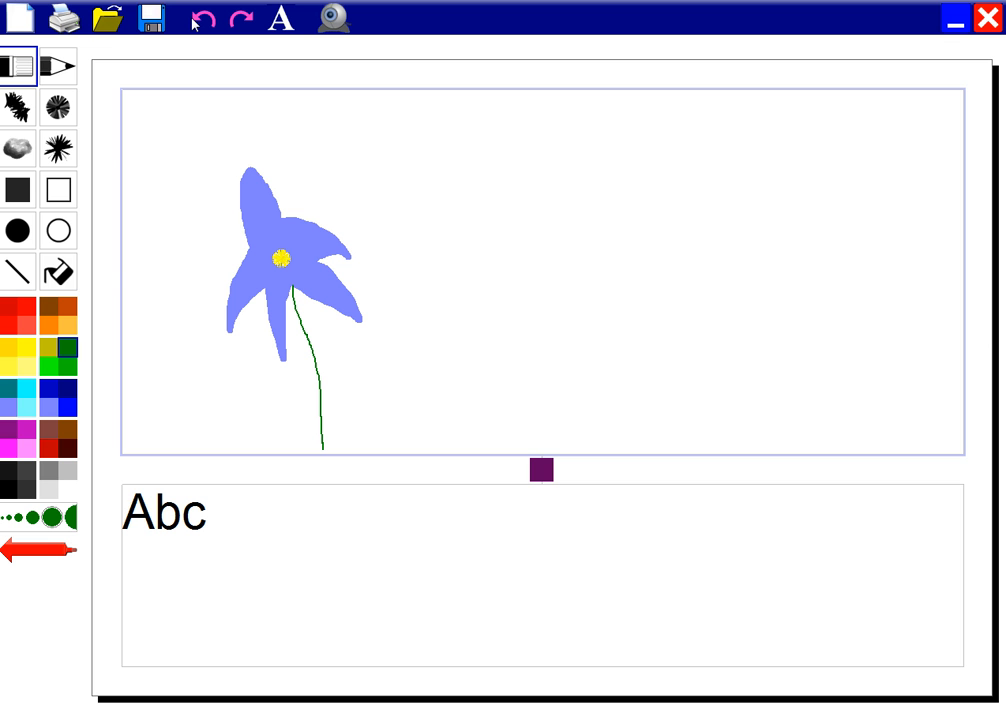
# Step: Enter the caption "The flower!" in the text box below the picture
pyautogui.click(224, 524)
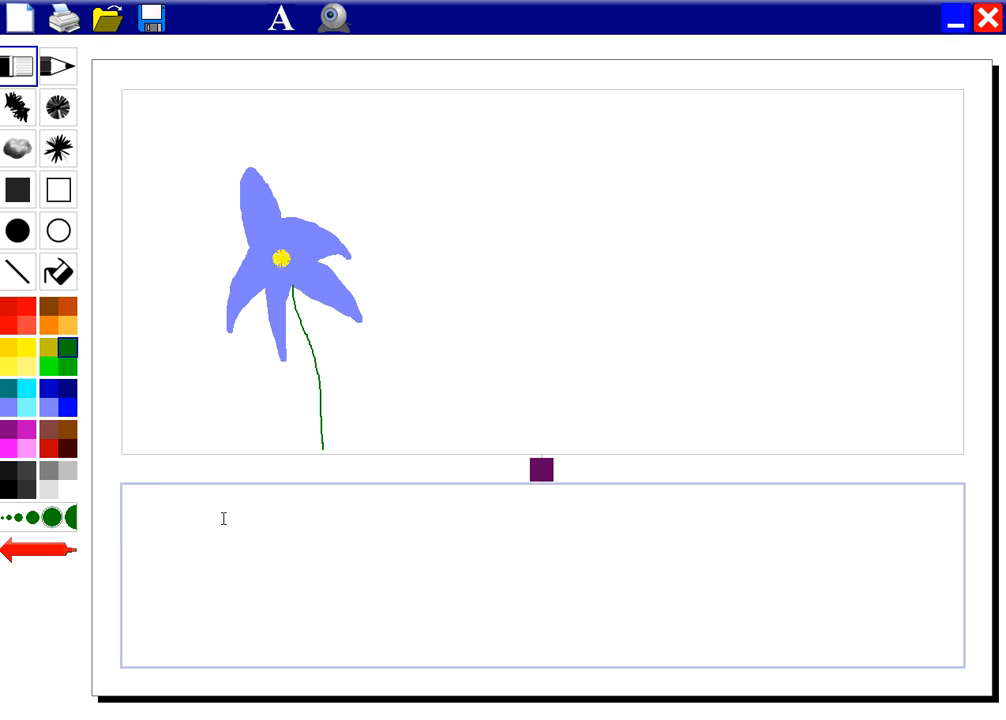
pyautogui.write('T')
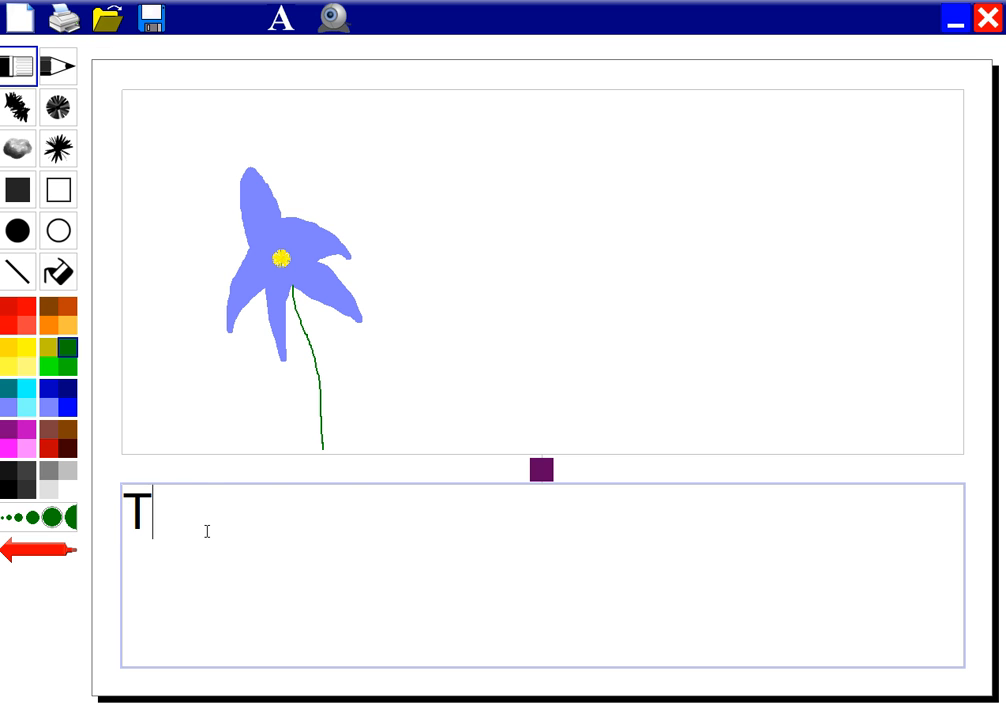
pyautogui.write('he flower')
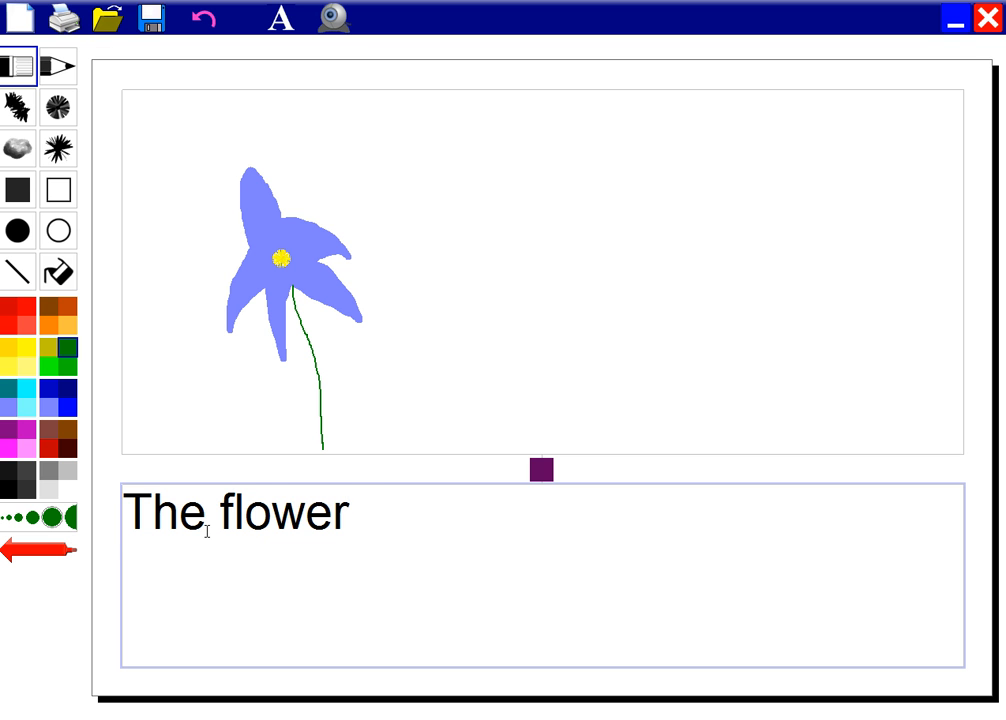
pyautogui.write('!')
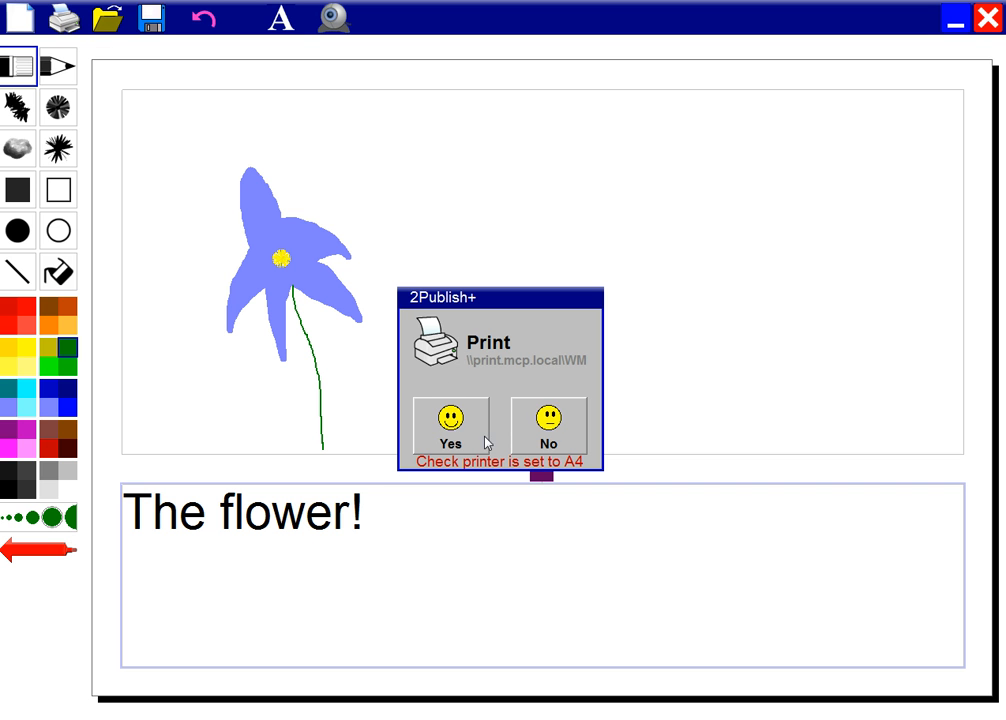
# Step: Cancel printing and move the divider between picture and text down to enlarge the picture box
pyautogui.click(537, 440)
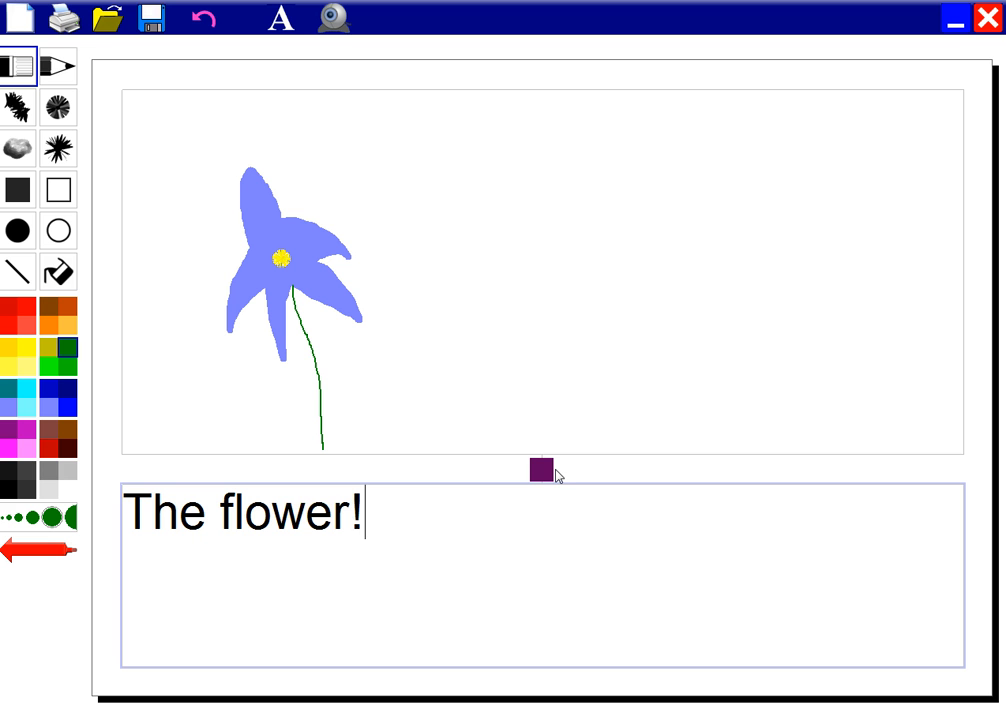
pyautogui.moveTo(541, 469)
pyautogui.mouseDown()
pyautogui.moveTo(541, 341)
pyautogui.moveTo(541, 456)
pyautogui.mouseUp()
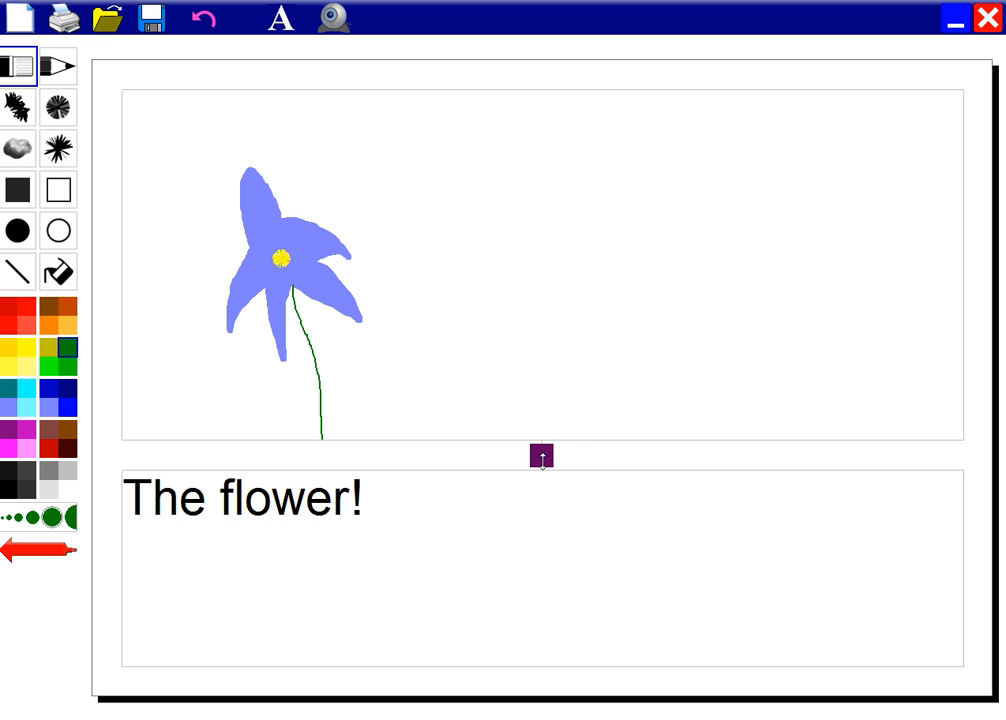
pyautogui.moveTo(541, 459)
pyautogui.mouseDown()
pyautogui.moveTo(541, 370)
pyautogui.moveTo(548, 511)
pyautogui.mouseUp()
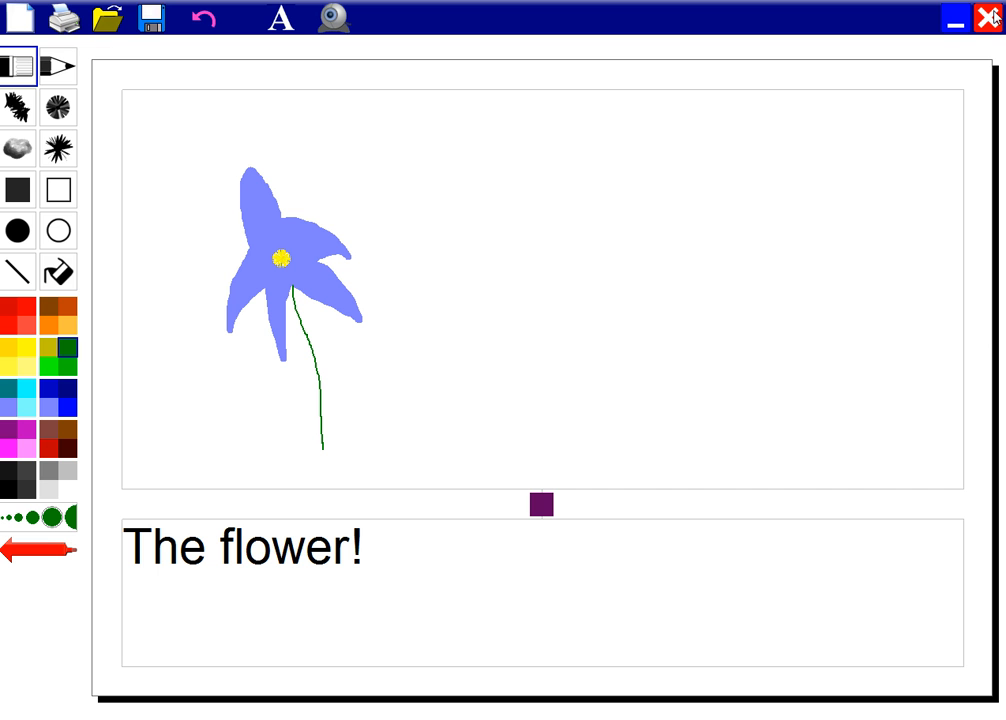
# Step: Exit the flower page without saving it
pyautogui.click(990, 17)
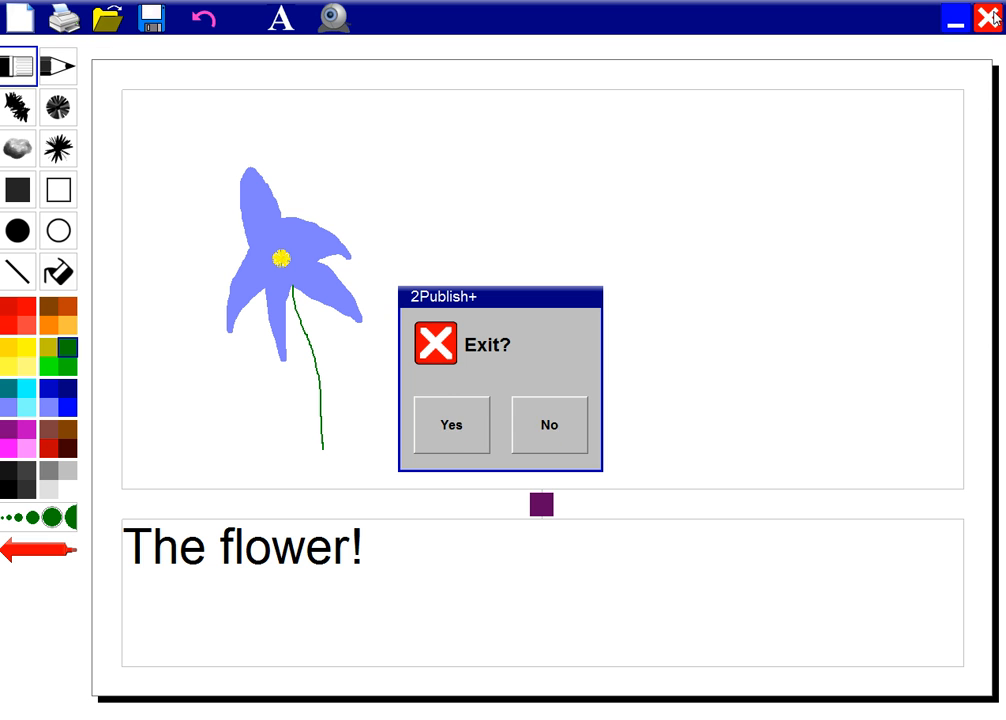
pyautogui.click(459, 447)
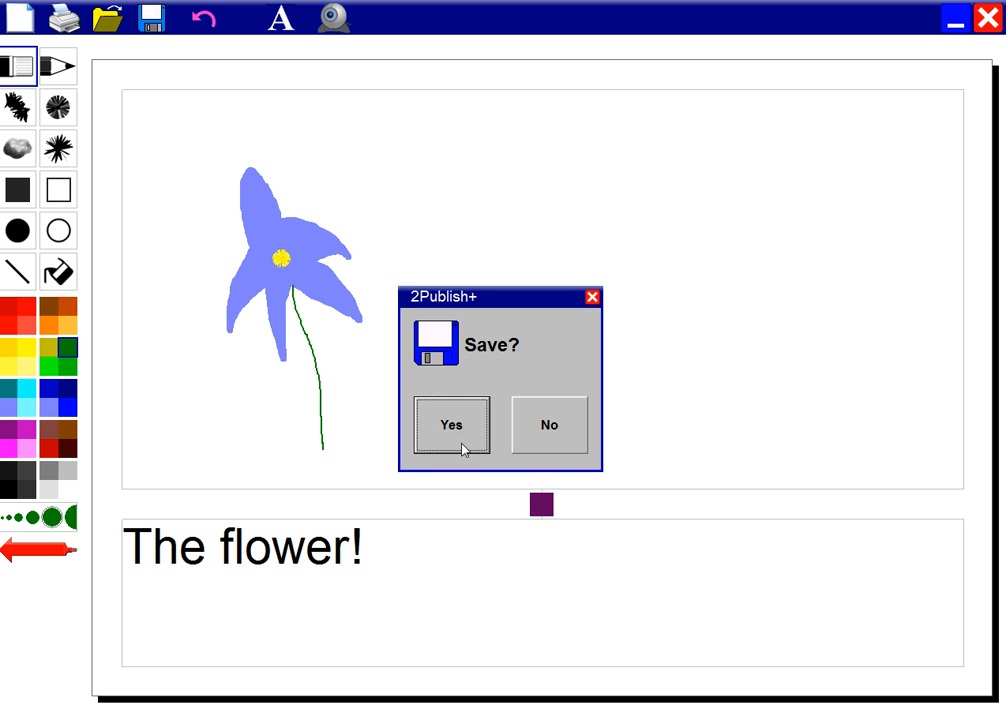
pyautogui.click(540, 441)
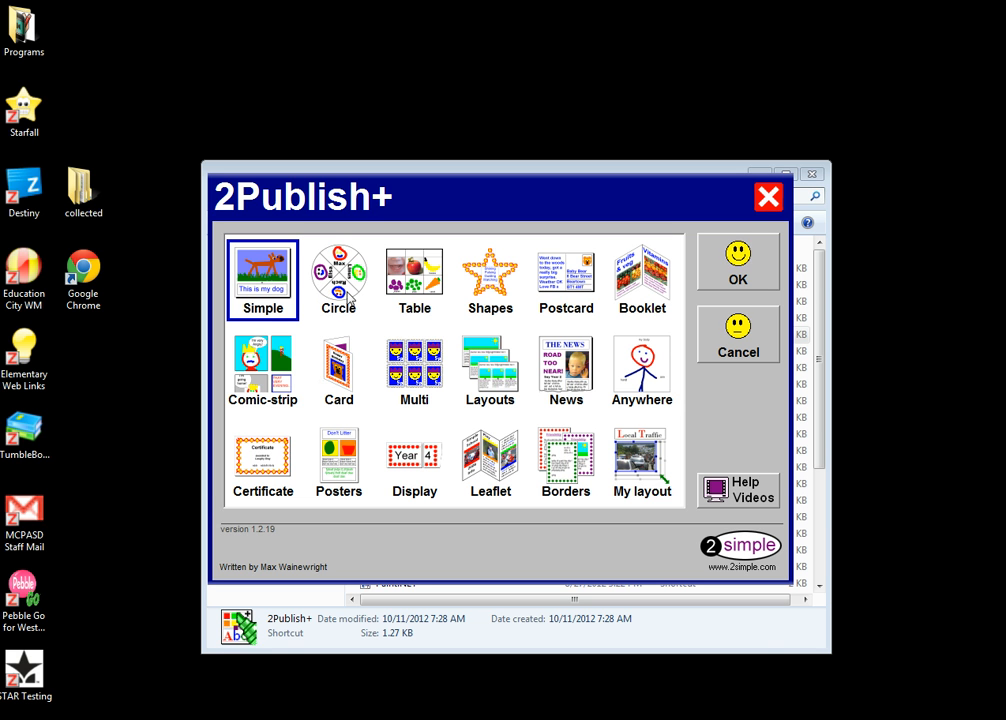
# Step: Open a page with the news 1 layout from the News category and show the full set of painting tools
pyautogui.click(572, 388)
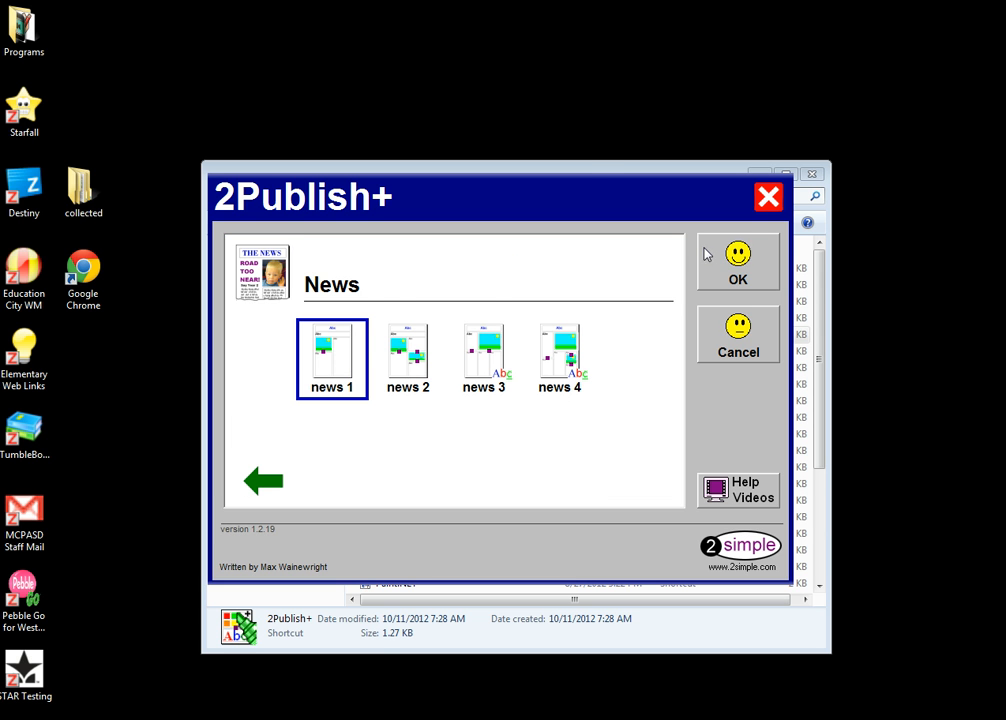
pyautogui.click(735, 266)
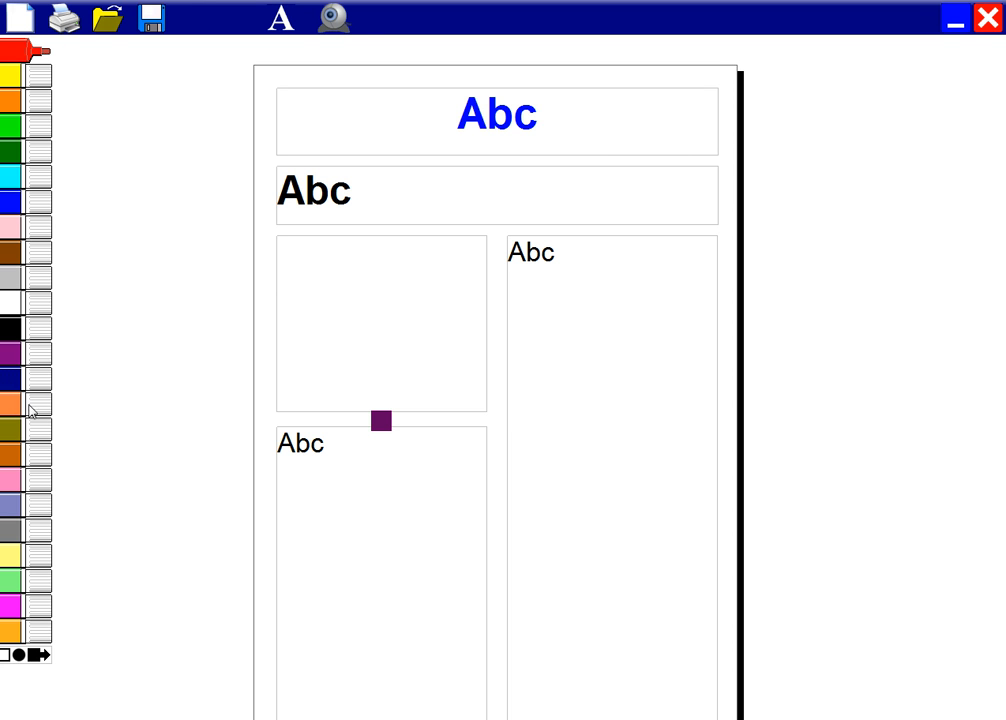
pyautogui.click(18, 655)
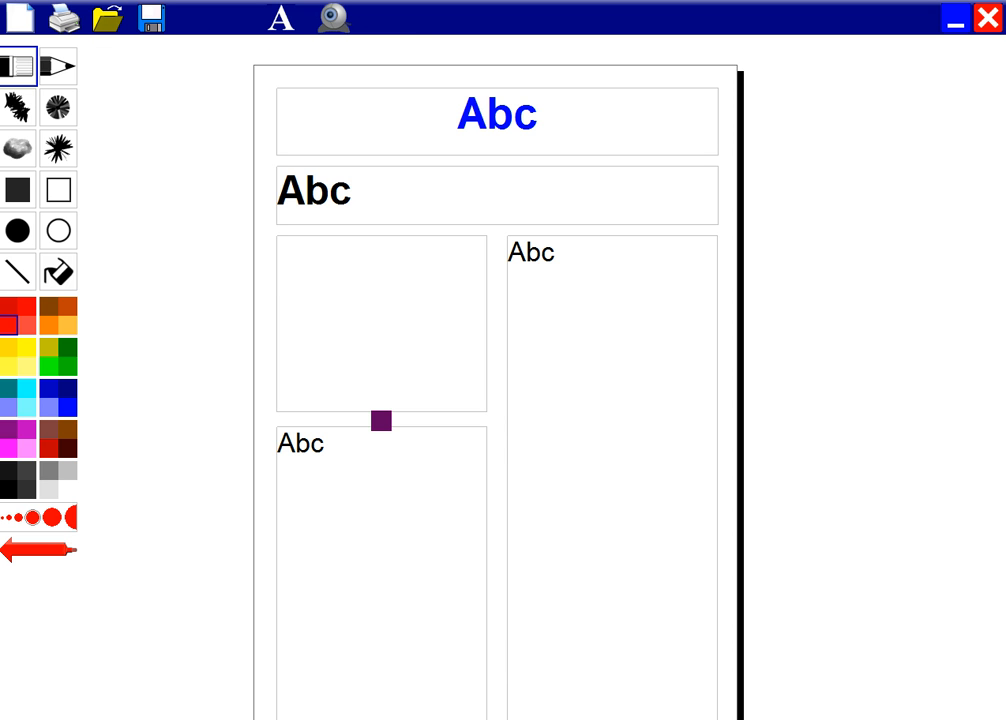
# Step: Clear the placeholder in the blue headline box and paint a red dot and a red freehand shape in the picture box
pyautogui.click(478, 115)
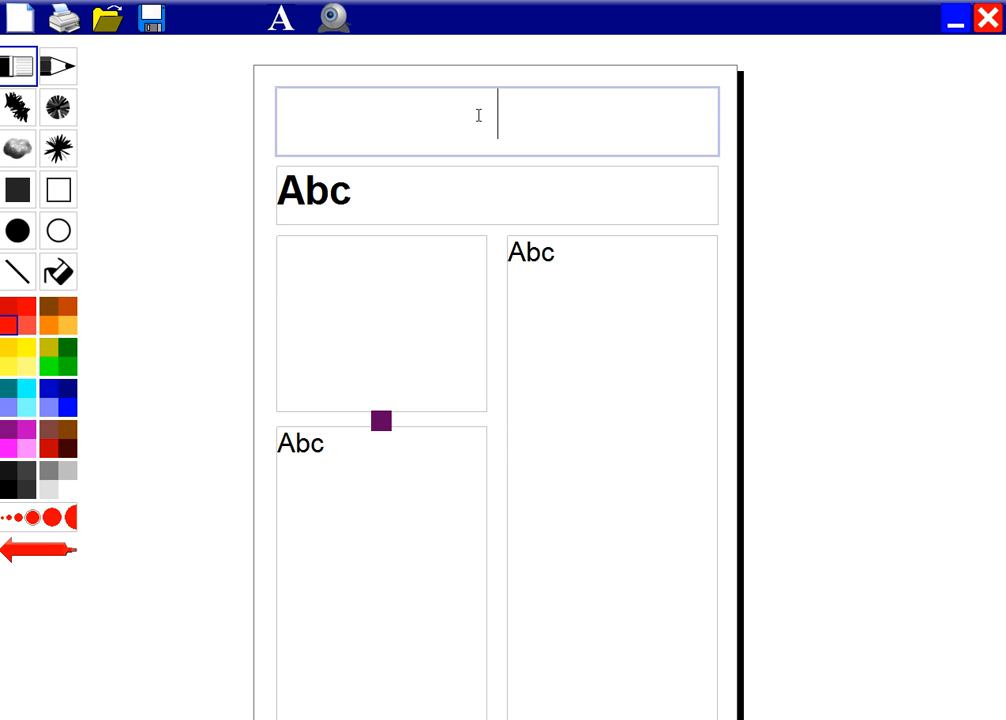
pyautogui.click(368, 269)
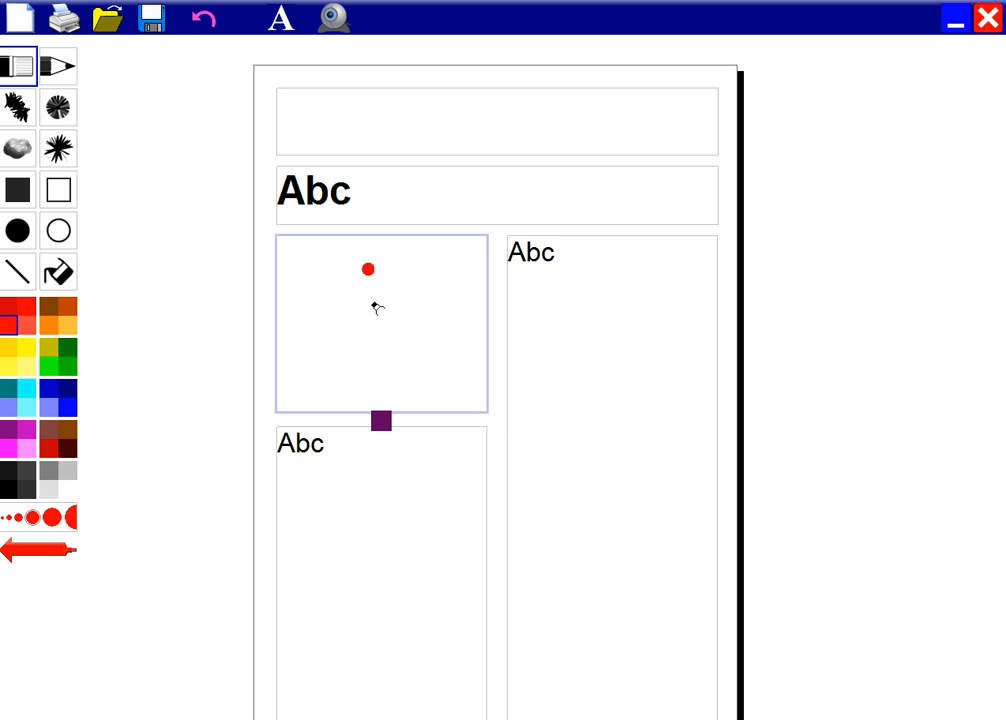
pyautogui.moveTo(372, 300)
pyautogui.mouseDown()
pyautogui.moveTo(430, 319)
pyautogui.moveTo(303, 354)
pyautogui.moveTo(384, 375)
pyautogui.moveTo(442, 328)
pyautogui.moveTo(452, 274)
pyautogui.moveTo(403, 283)
pyautogui.mouseUp()
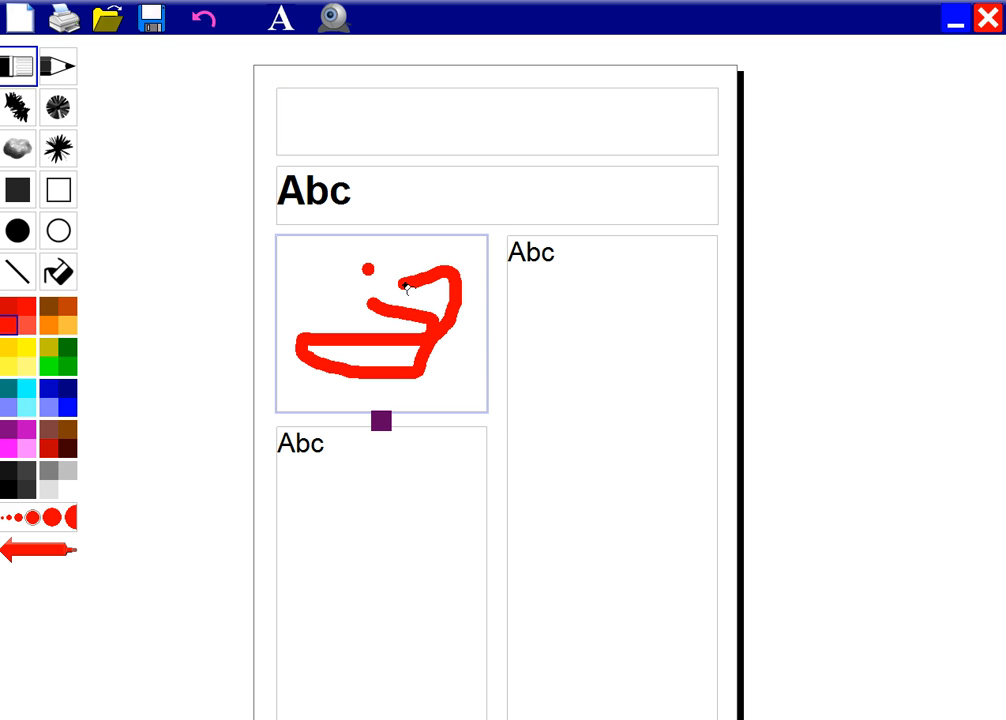